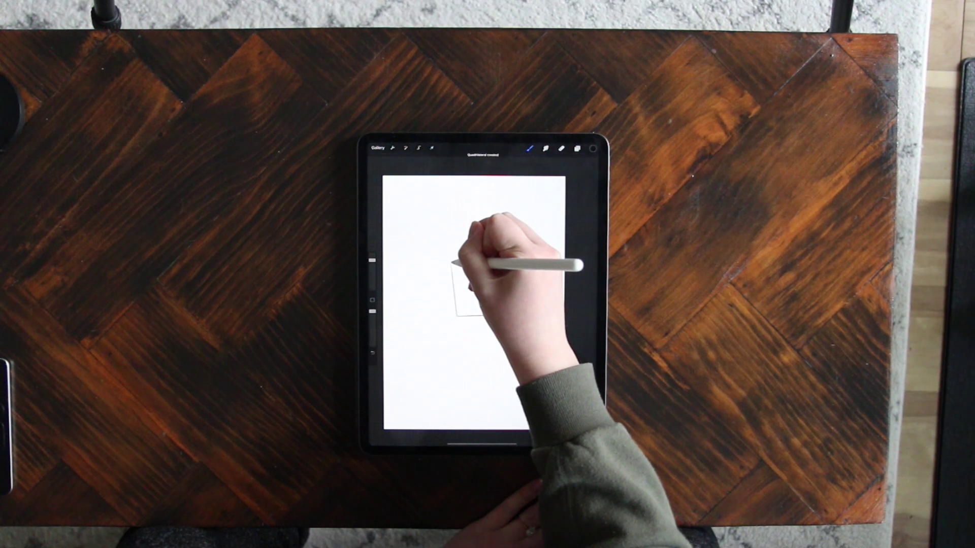
Step: Snap the drawn outline into a perfect square using Edit Shape's Square option
left_click(485, 155)
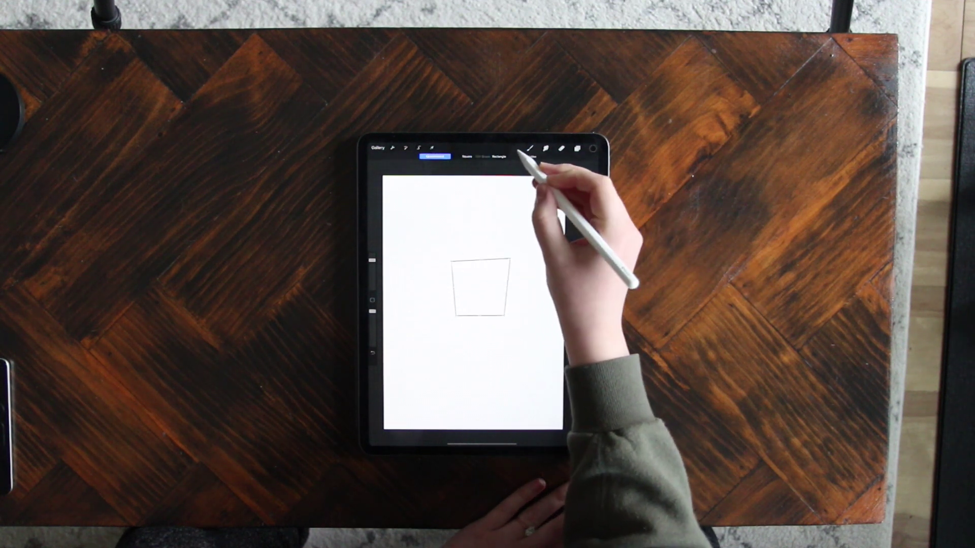
left_click(466, 157)
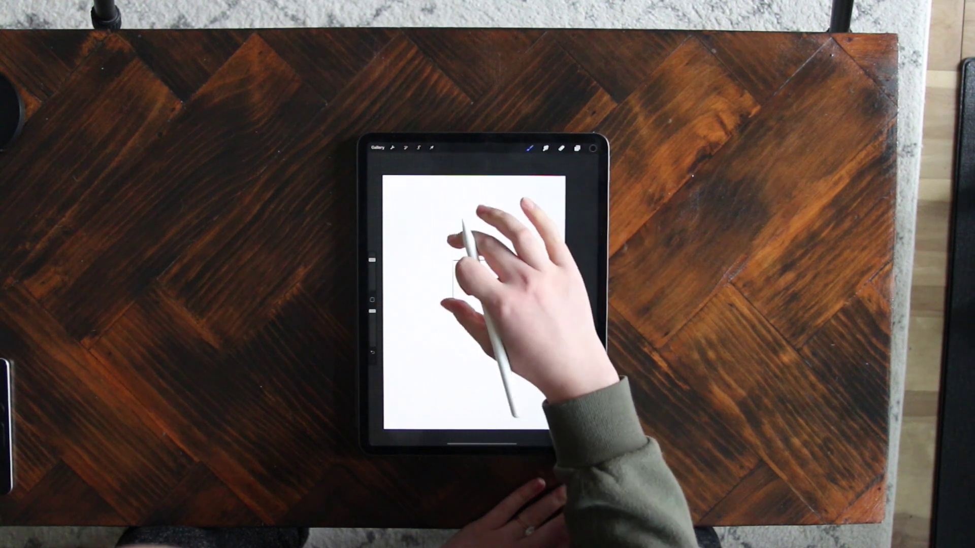
scroll(487, 305, "up", 3)
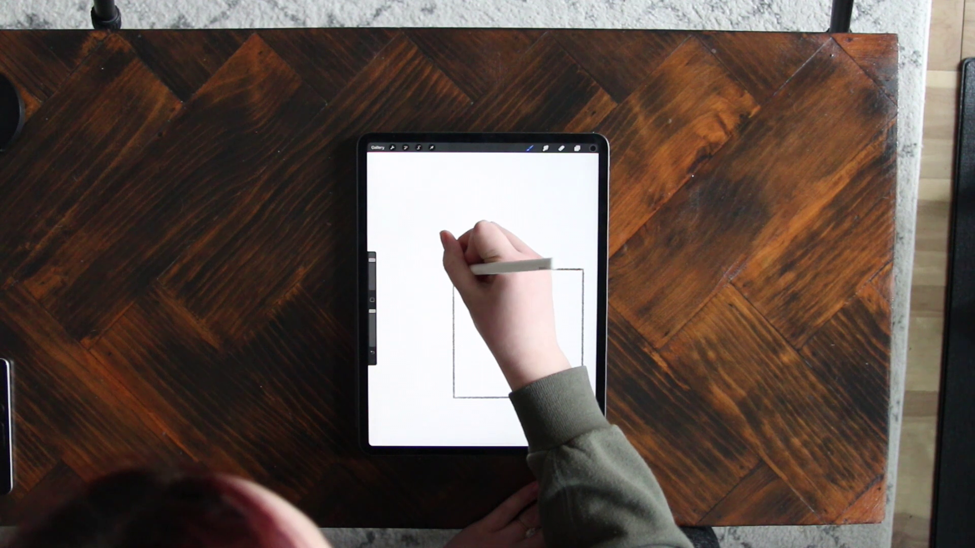
scroll(480, 313, "down", 3)
scroll(480, 312, "down", 2)
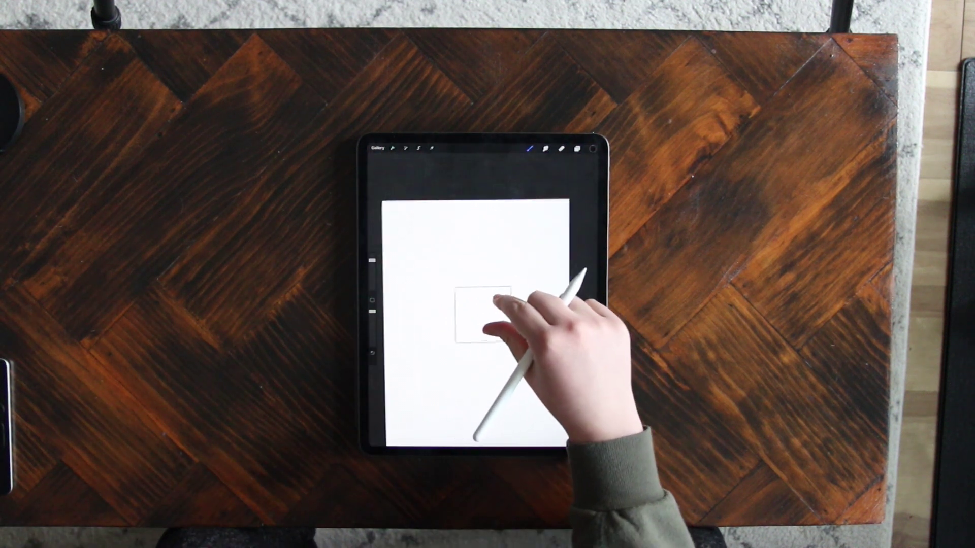
scroll(480, 305, "up", 3)
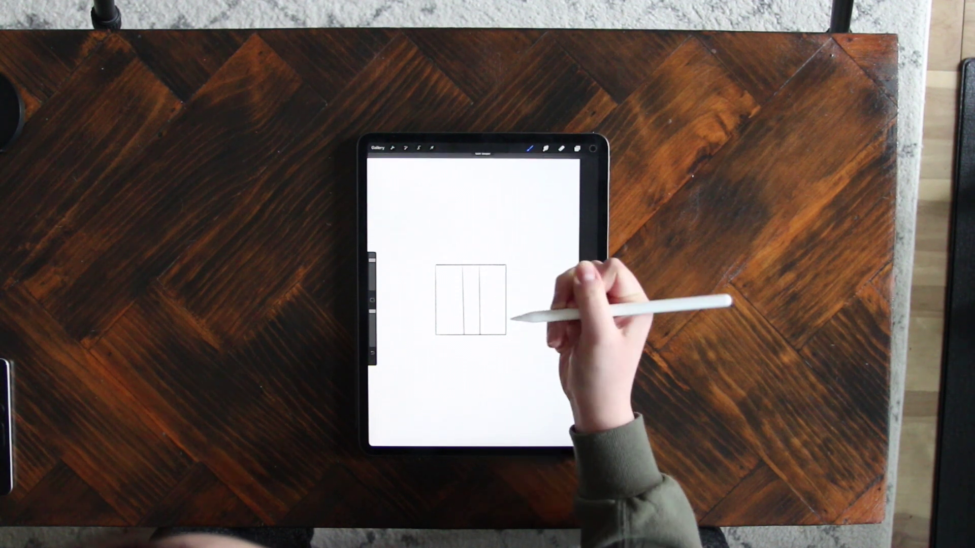
Step: Rotate the canvas about 45 degrees and draw two crossing ribbon lines inside the box
left_click_drag(534, 319, 468, 304)
left_click_drag(426, 335, 468, 290)
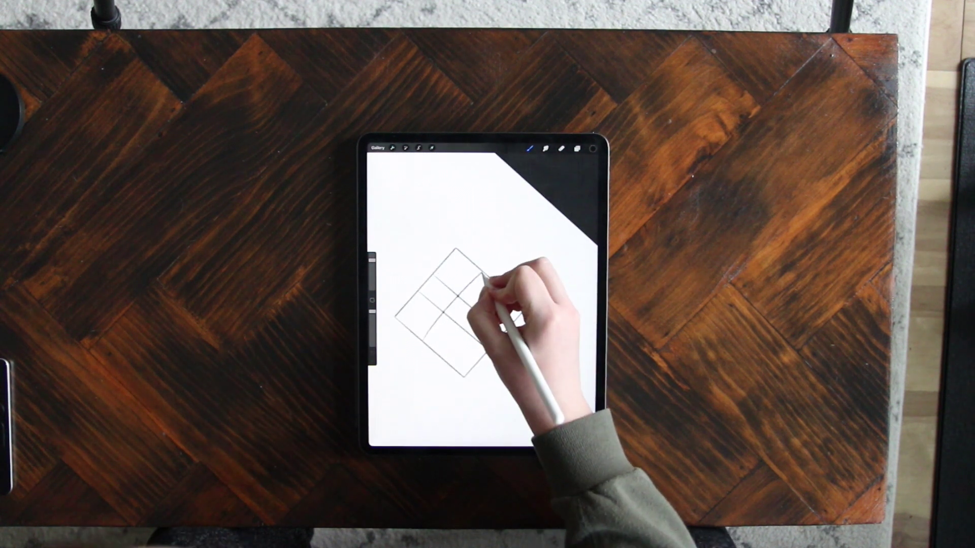
mouse_move(445, 355)
left_mouse_down()
mouse_move(499, 292)
mouse_move(392, 272)
left_mouse_up()
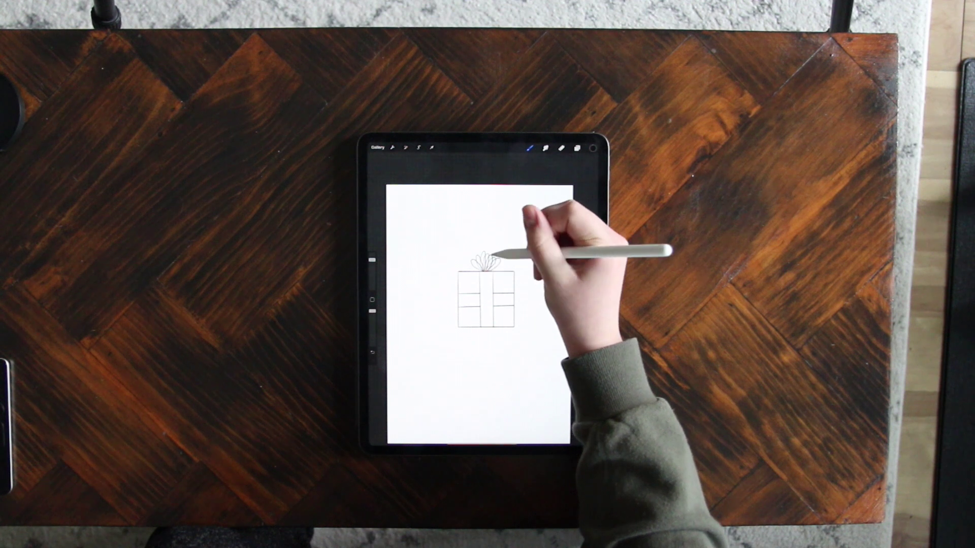
Step: Sketch a curly bow above the box, redoing a bad stroke, and erase stray lines
left_click_drag(489, 272, 503, 261)
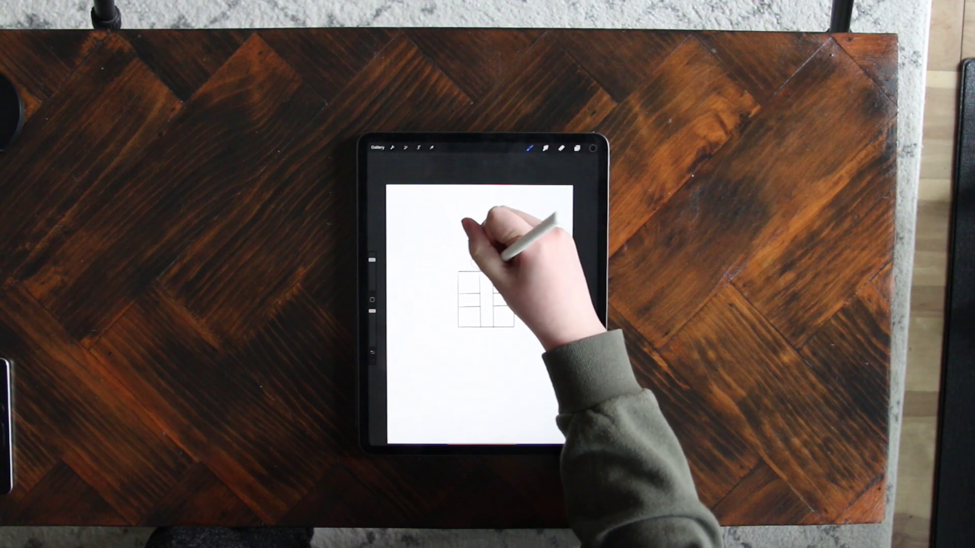
key("ctrl+z")
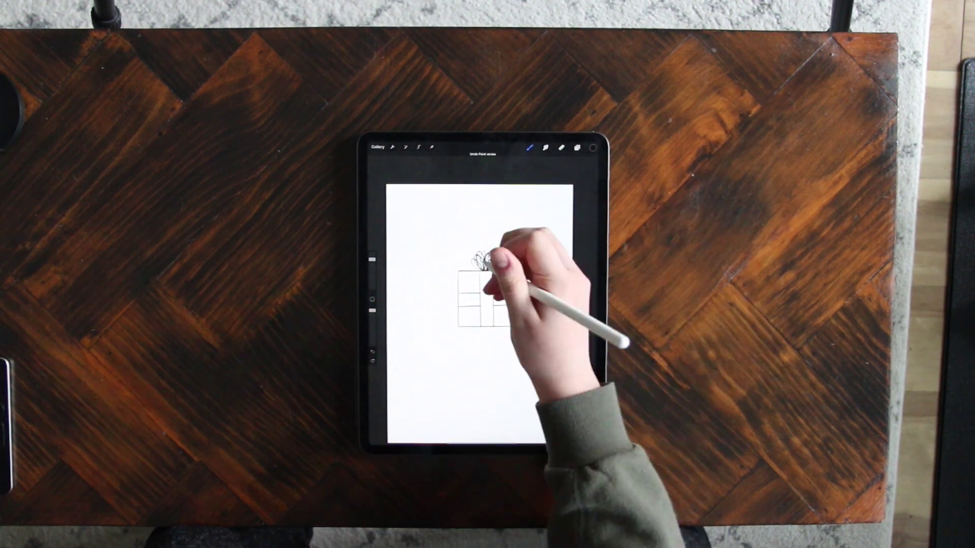
mouse_move(472, 260)
left_mouse_down()
mouse_move(481, 254)
mouse_move(480, 265)
mouse_move(506, 283)
left_mouse_up()
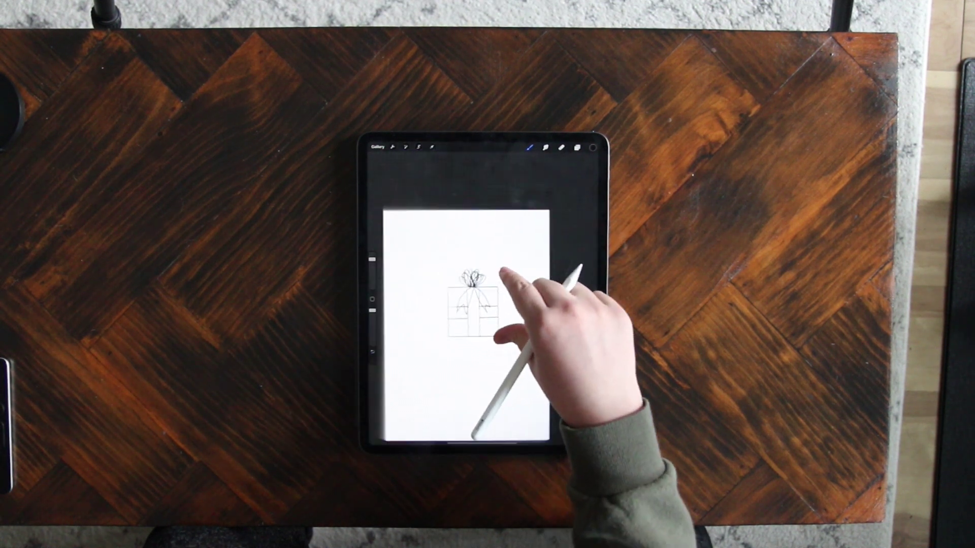
left_click(561, 148)
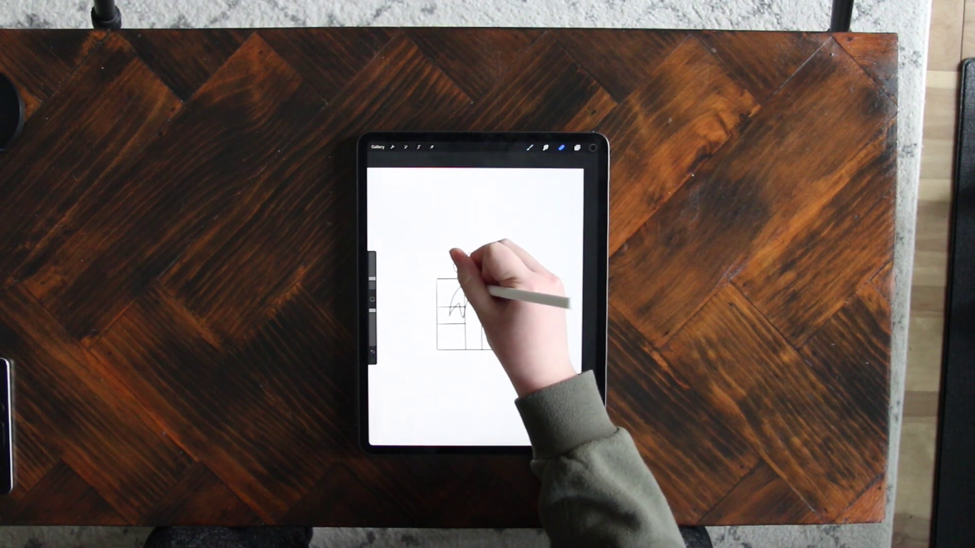
left_click(529, 147)
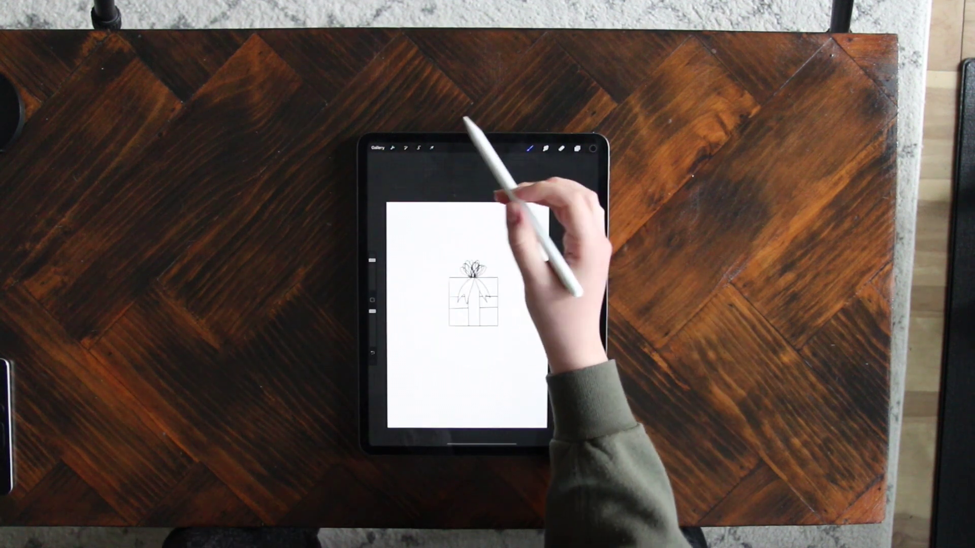
scroll(473, 305, "down", 2)
Step: Enable Animation Assist and duplicate the gift box frame until there are four frames
left_click(390, 148)
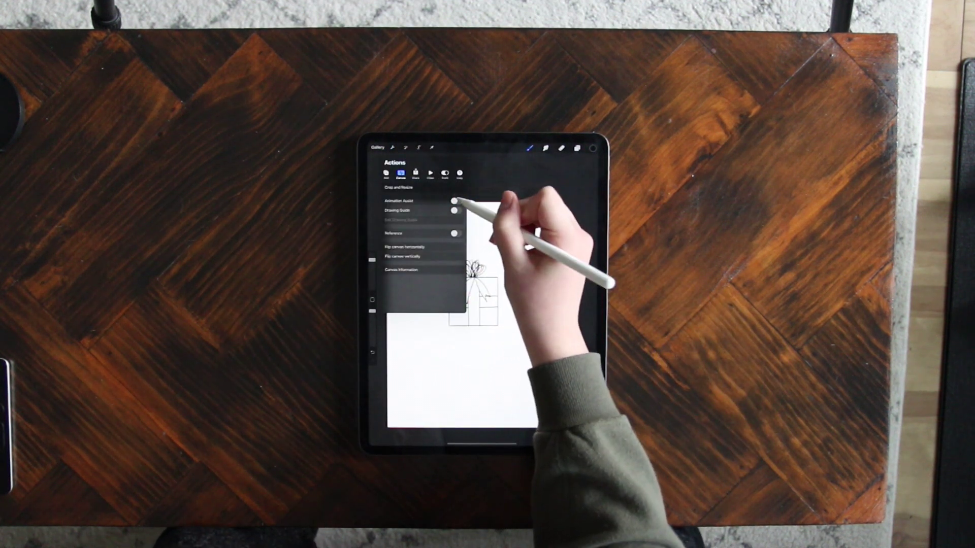
left_click(455, 201)
left_click(390, 149)
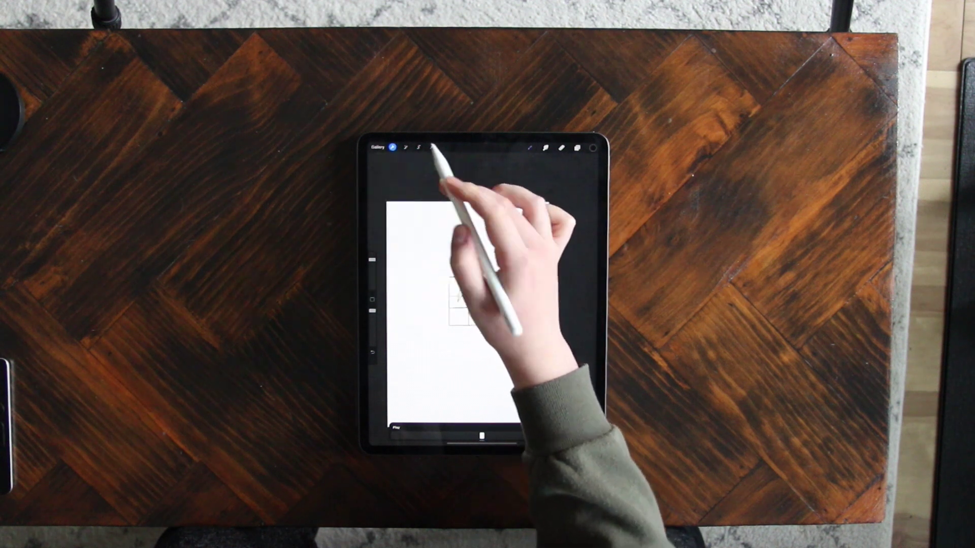
left_click(481, 436)
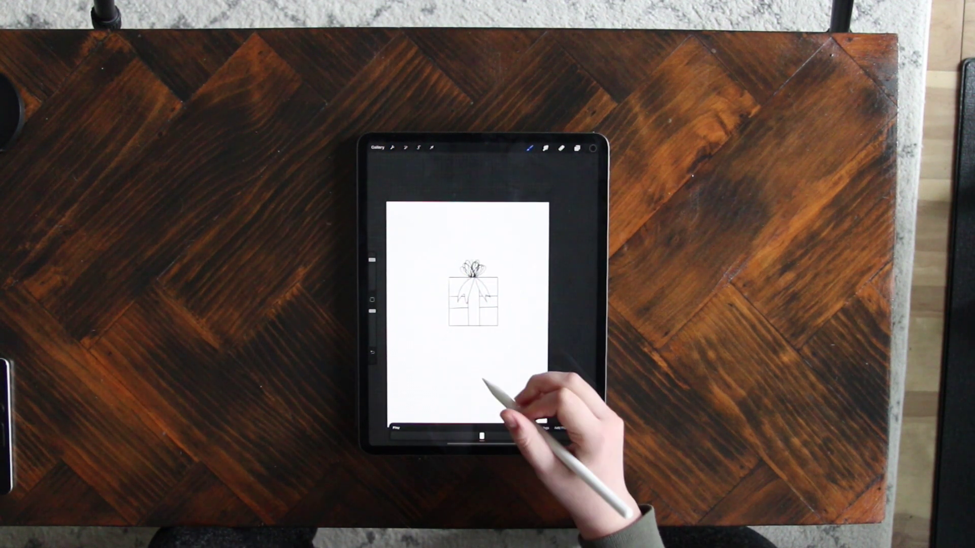
left_click(482, 436)
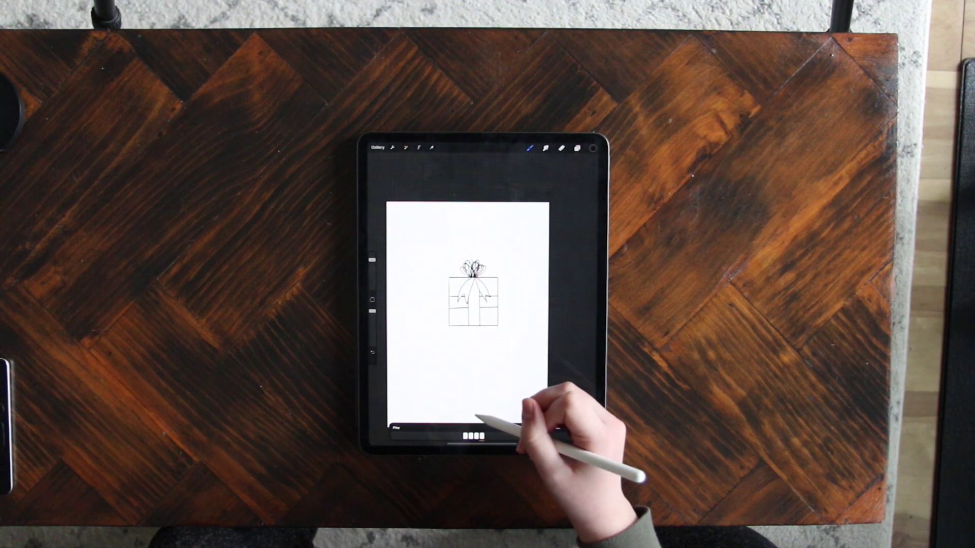
Step: Rotate the gift a few degrees counter-clockwise in the current frame
left_click(431, 147)
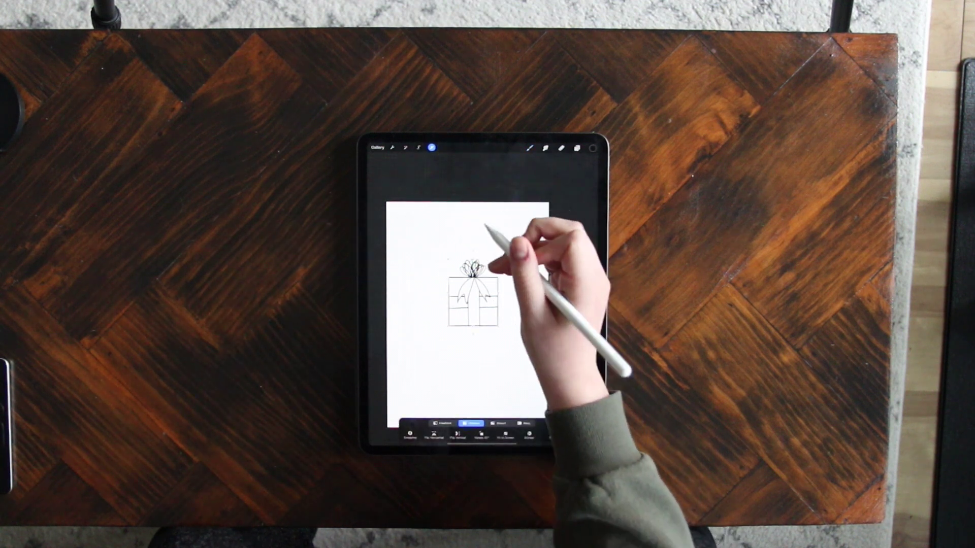
left_click_drag(475, 254, 459, 256)
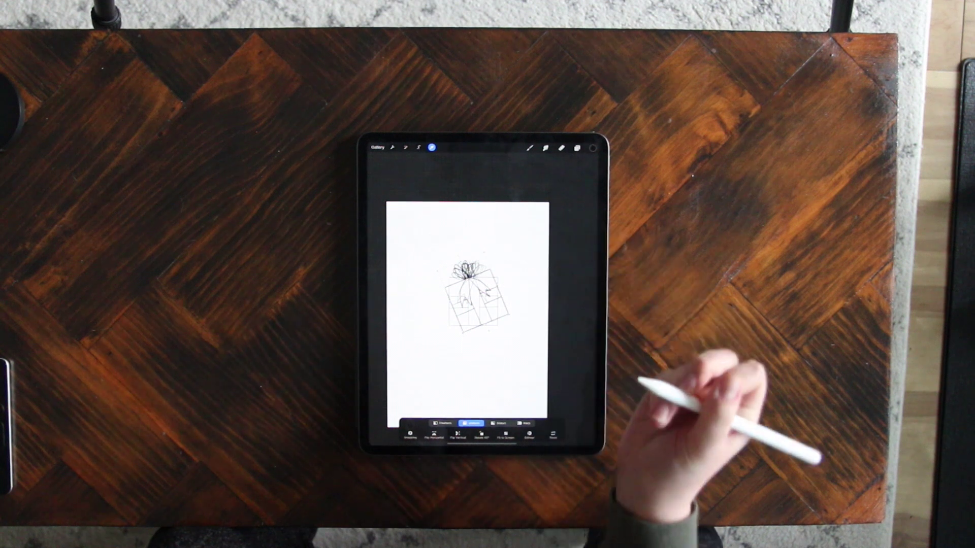
left_click(488, 440)
Step: Tilt the gift clockwise in another frame and preview the rocking animation
left_click(488, 439)
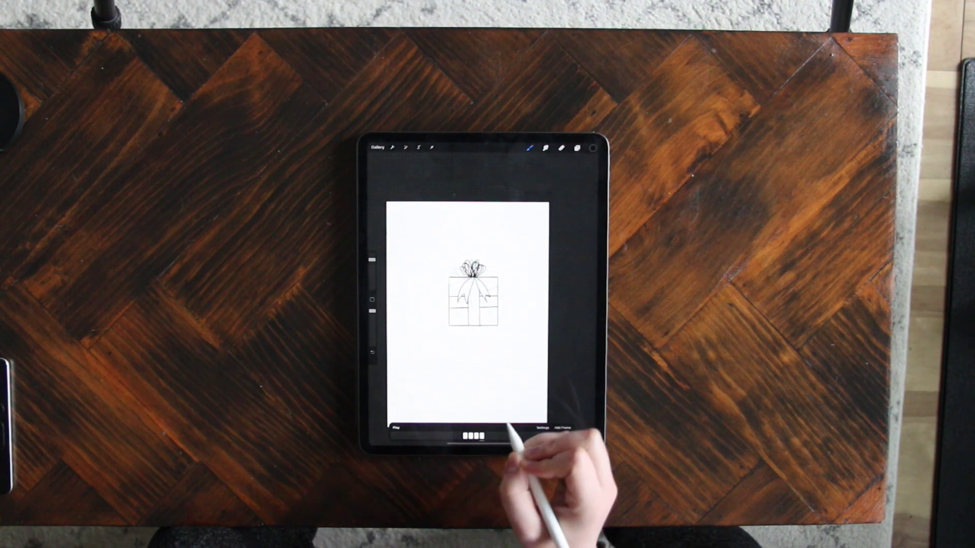
left_click(432, 148)
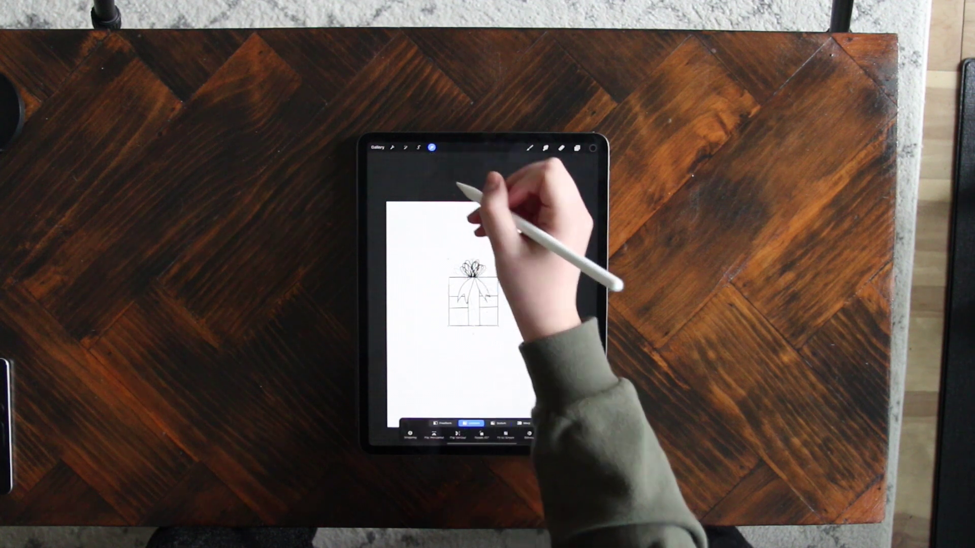
left_click_drag(475, 253, 490, 255)
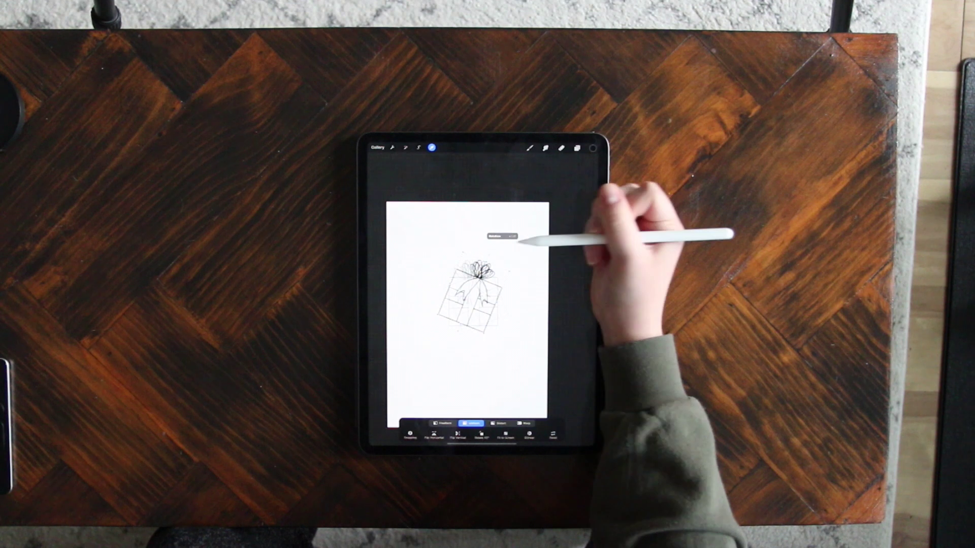
left_click(432, 147)
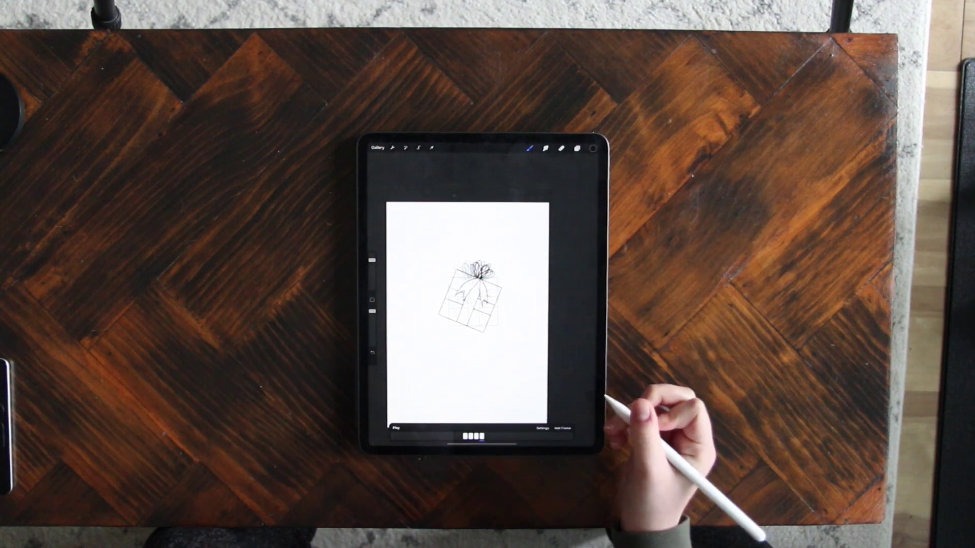
left_click(395, 428)
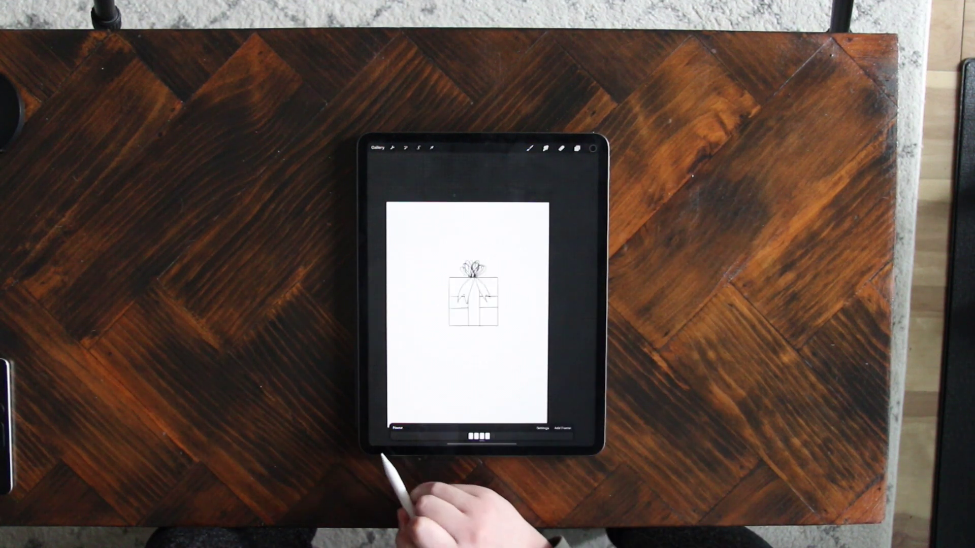
Step: Check the Animation Assist playback settings and replay the rocking gift animation
left_click(397, 428)
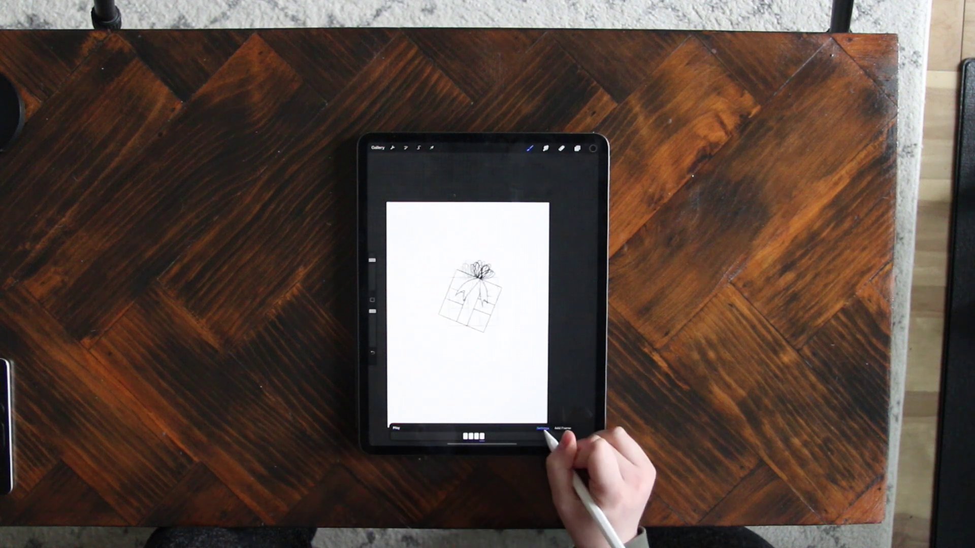
left_click(544, 428)
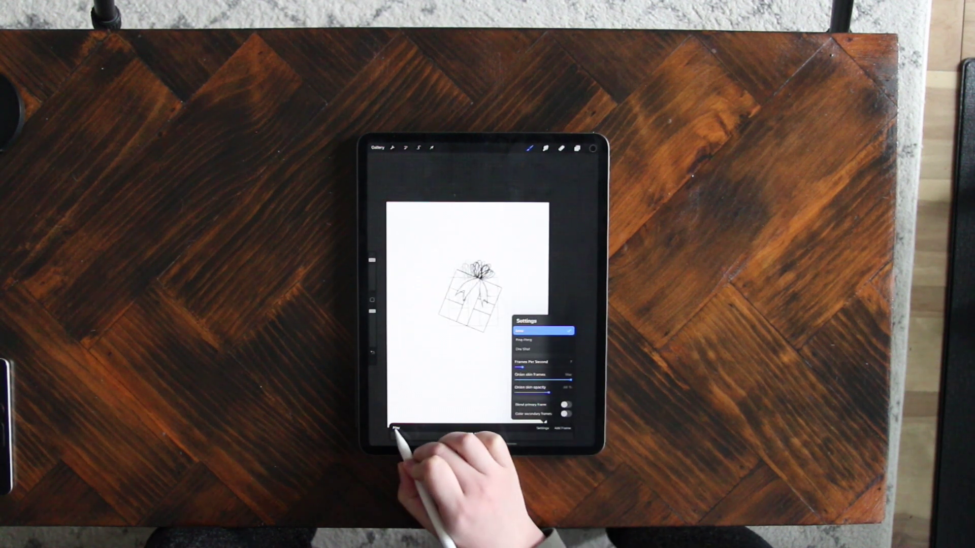
left_click(397, 429)
left_click(395, 429)
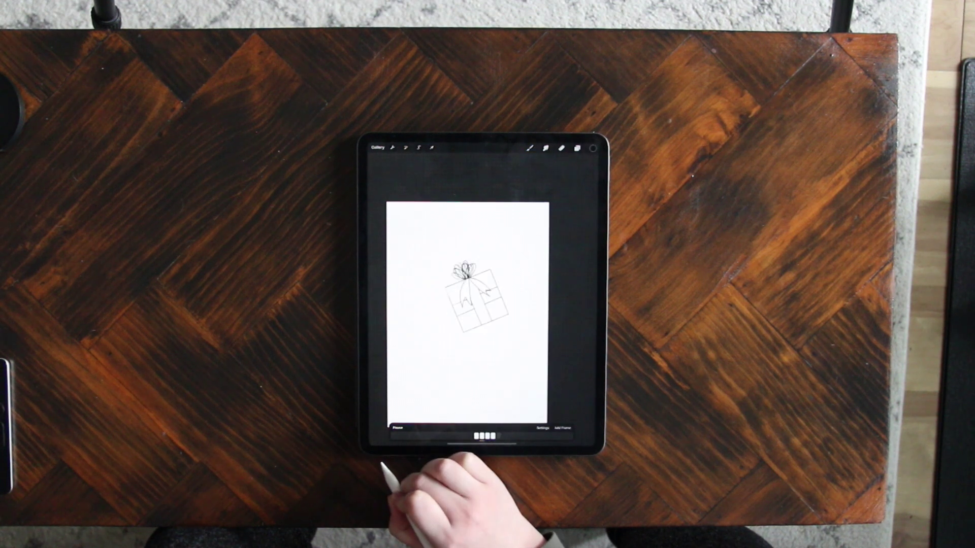
left_click(398, 429)
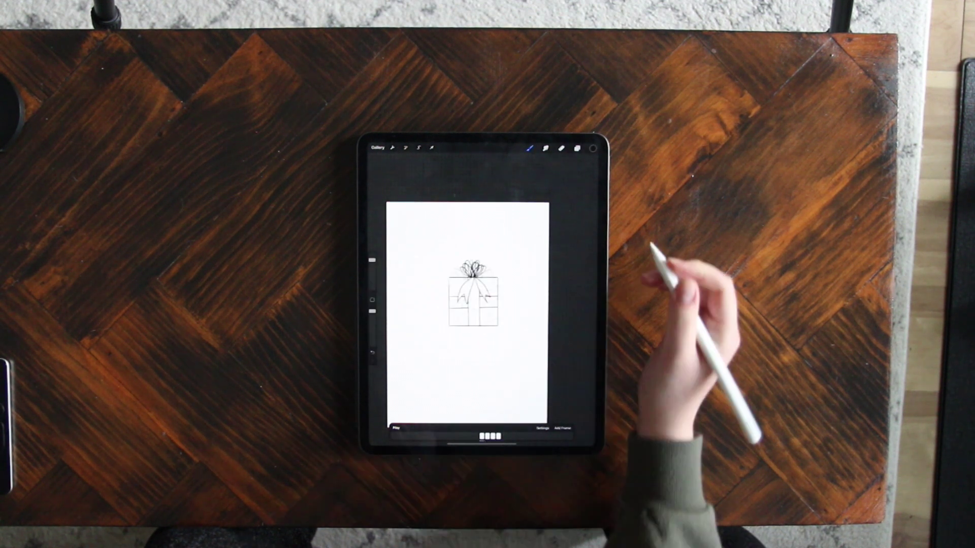
Step: Uncheck the Background color layer so the animation has a transparent background
left_click(577, 148)
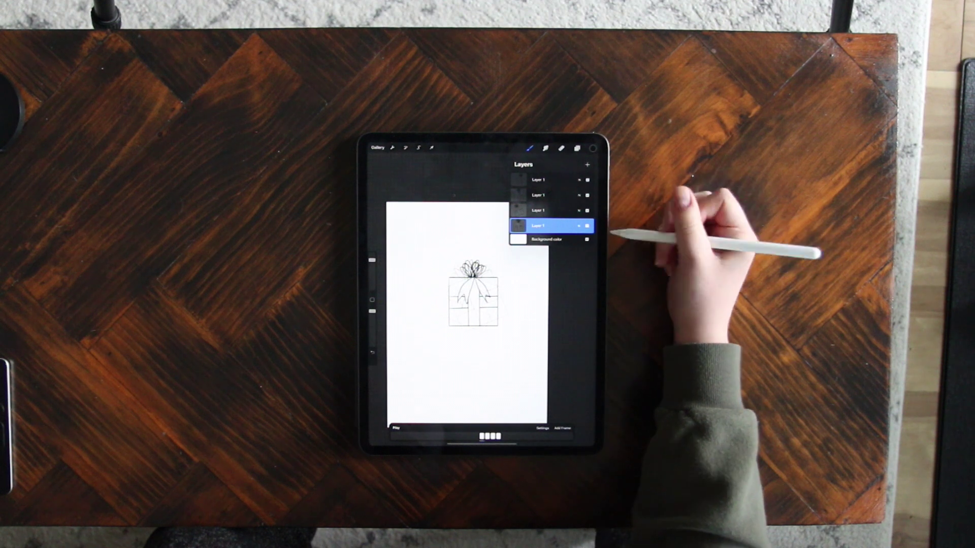
left_click(587, 239)
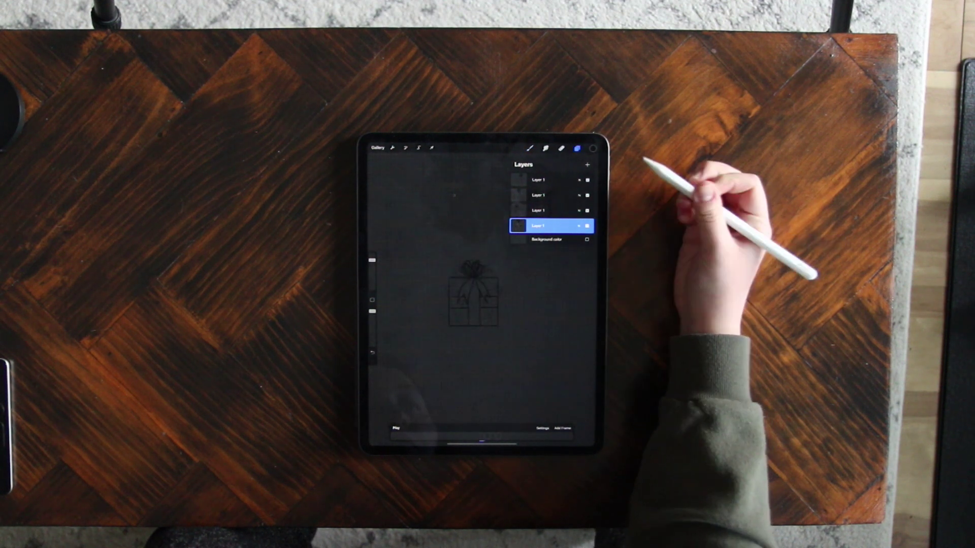
left_click(578, 148)
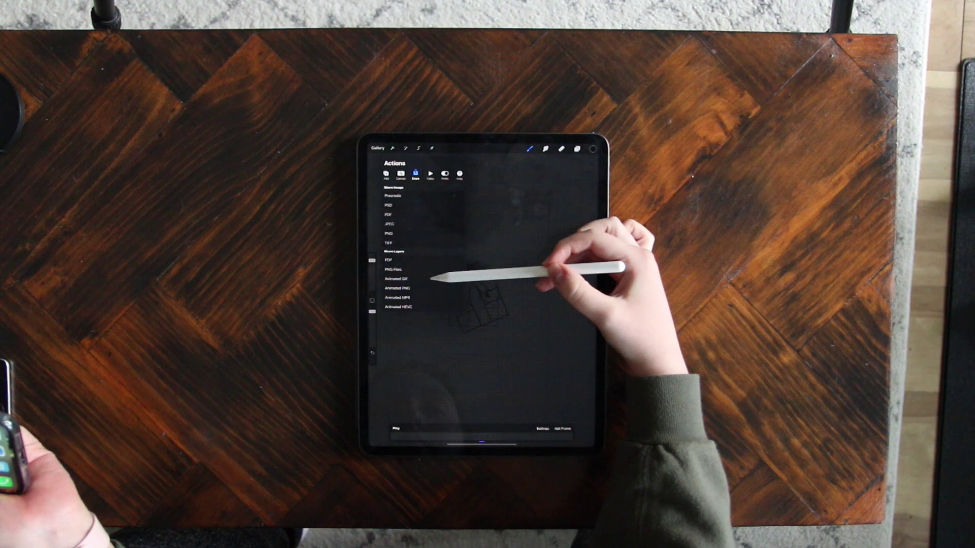
Step: Export the rocking gift as an Animated GIF with the default settings
left_click(398, 279)
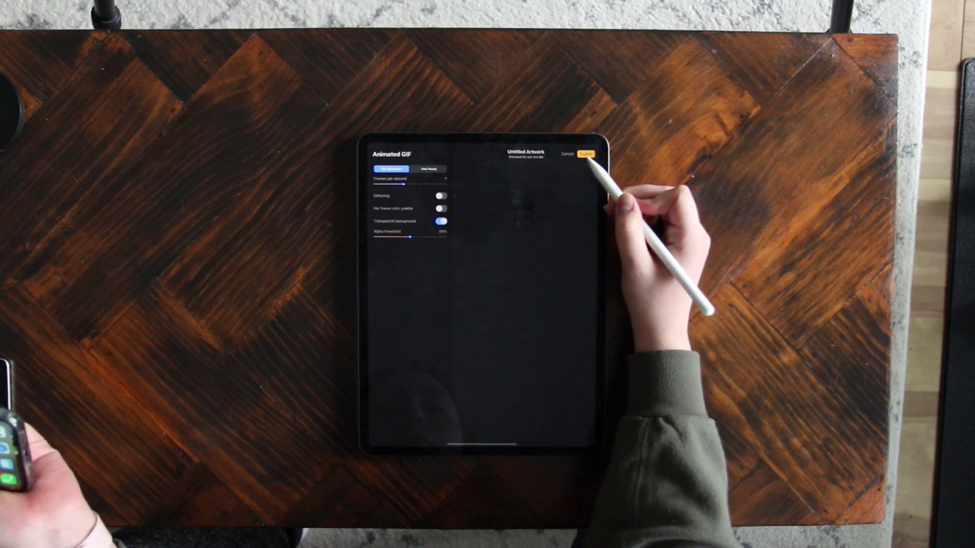
left_click(587, 154)
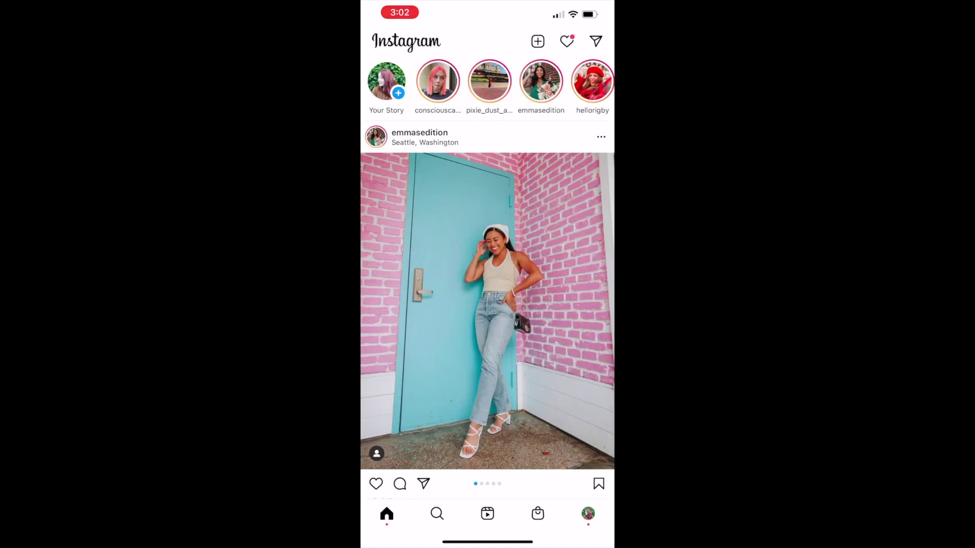
Step: Take a story background photo in Instagram, then copy the gift GIF from Photos
left_click_drag(427, 305, 578, 304)
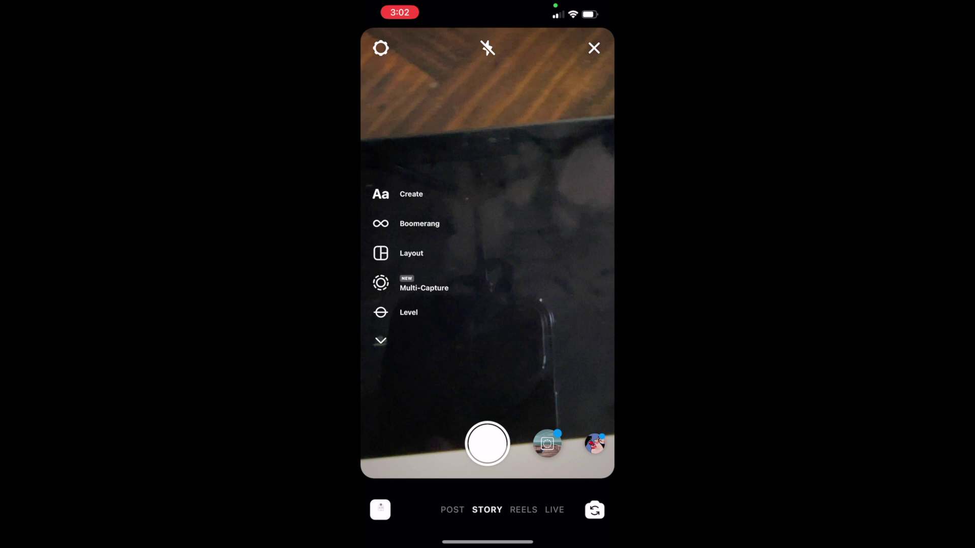
left_click(487, 442)
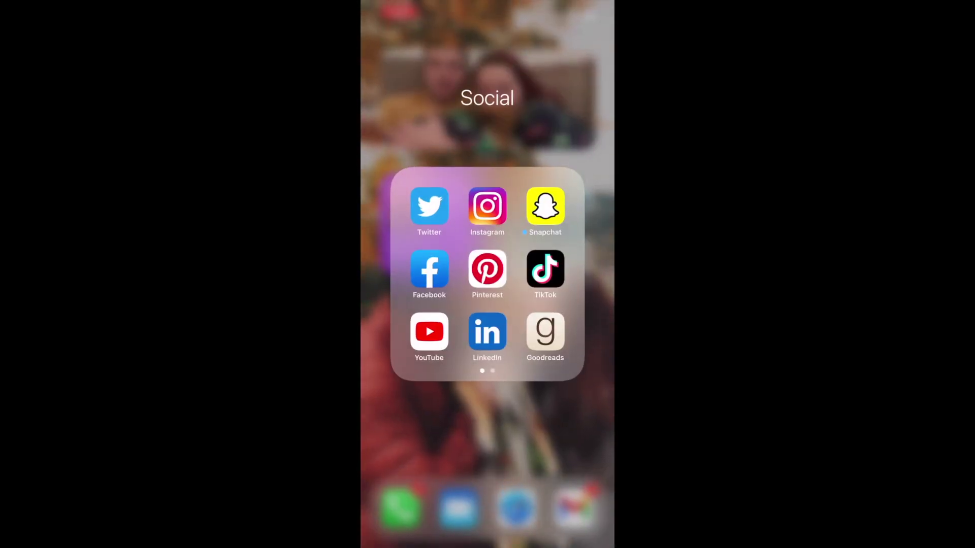
left_click(379, 516)
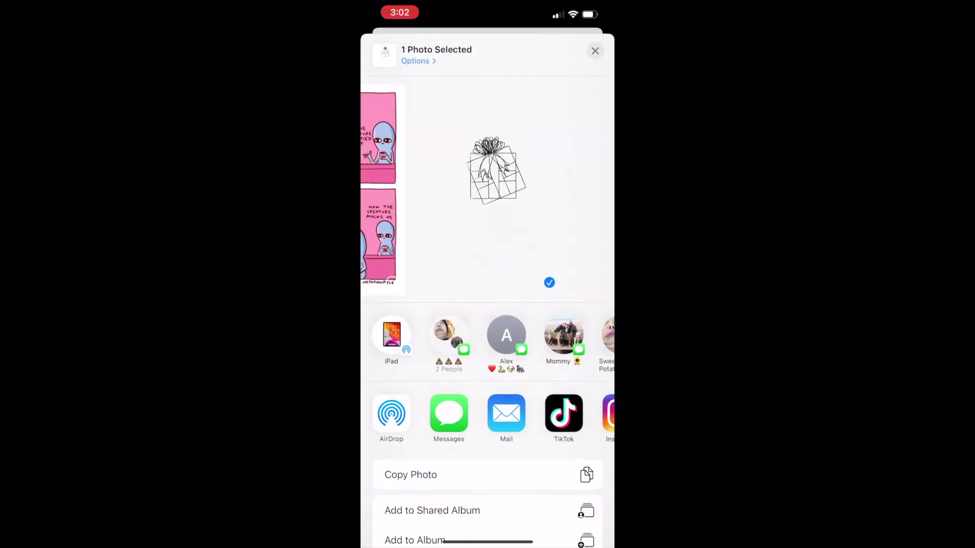
left_click(595, 50)
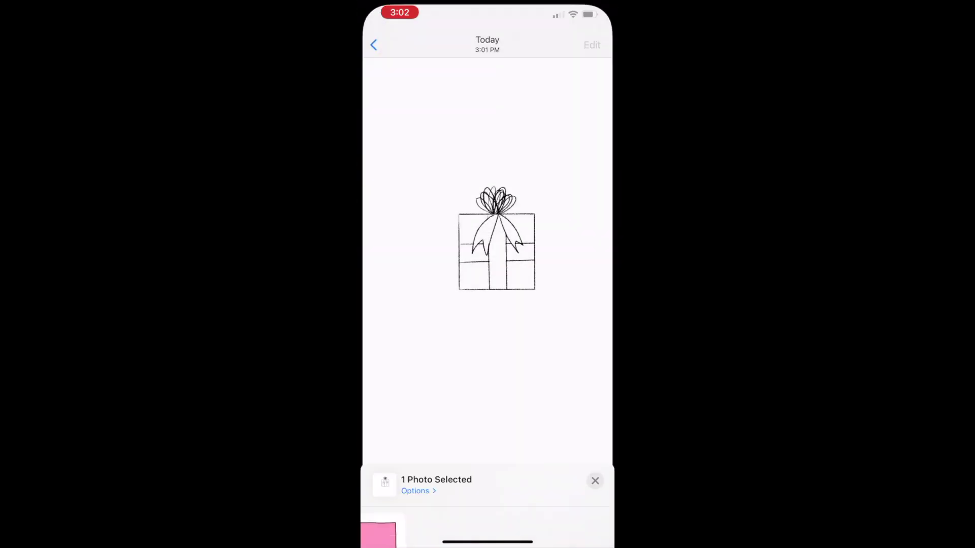
Step: Add the copied gift GIF as a sticker in the story, then enlarge and position it
left_click_drag(488, 543, 495, 305)
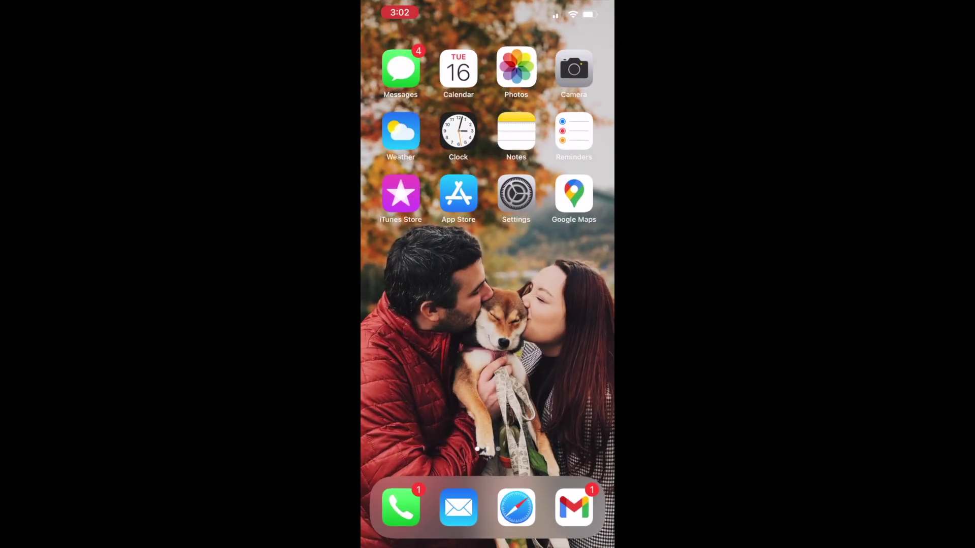
left_click_drag(579, 343, 397, 343)
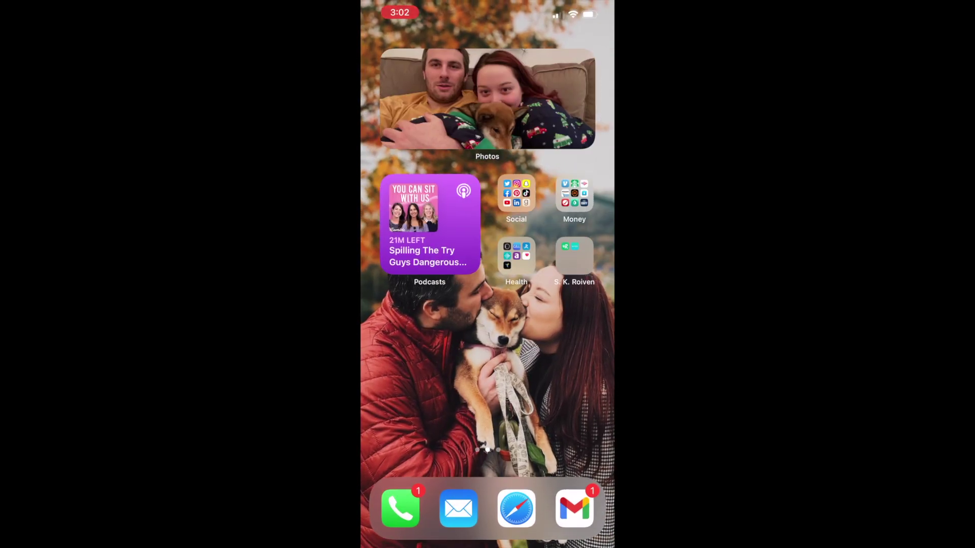
left_click(516, 194)
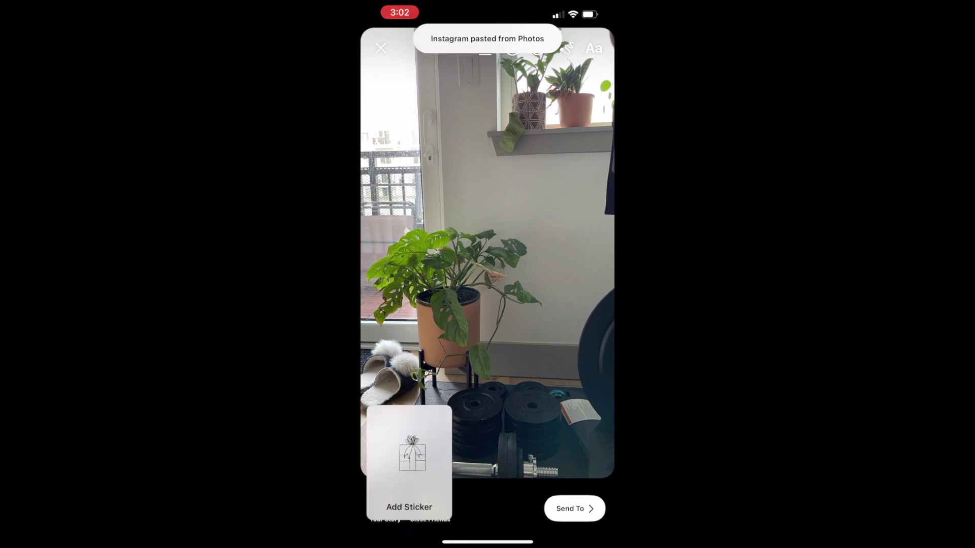
left_click(410, 465)
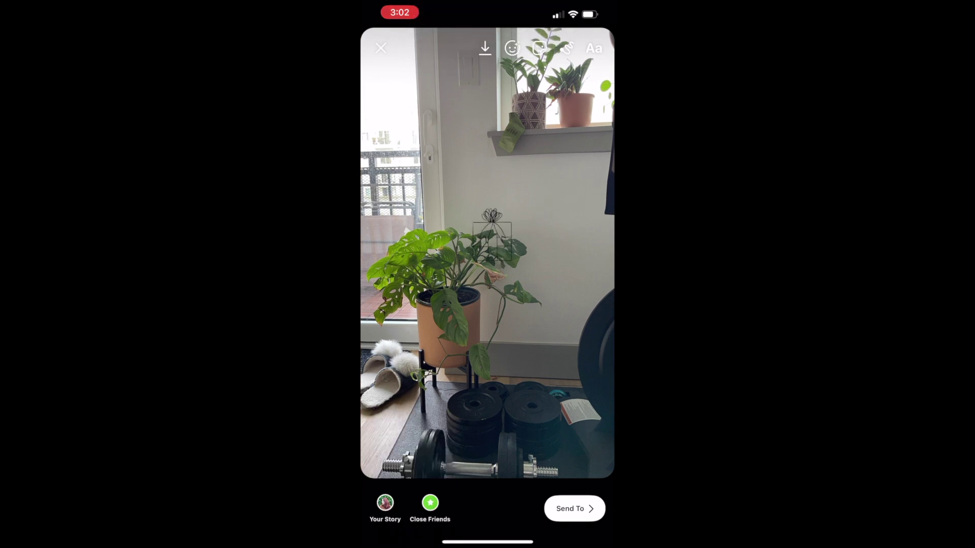
left_click_drag(492, 228, 487, 224)
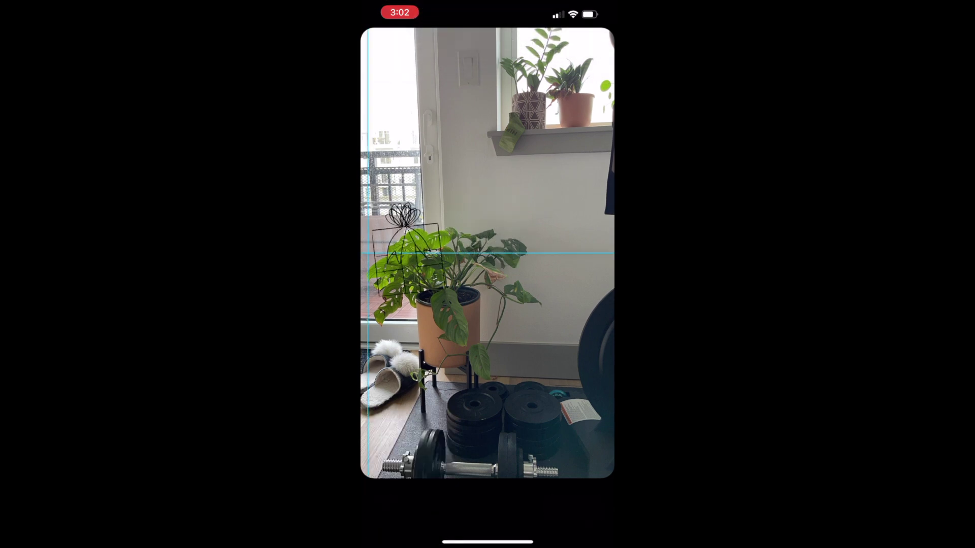
left_click_drag(421, 207, 428, 211)
Step: Paste a second gift sticker through the Aa text tool, then enlarge it and move it up-right
left_click(594, 48)
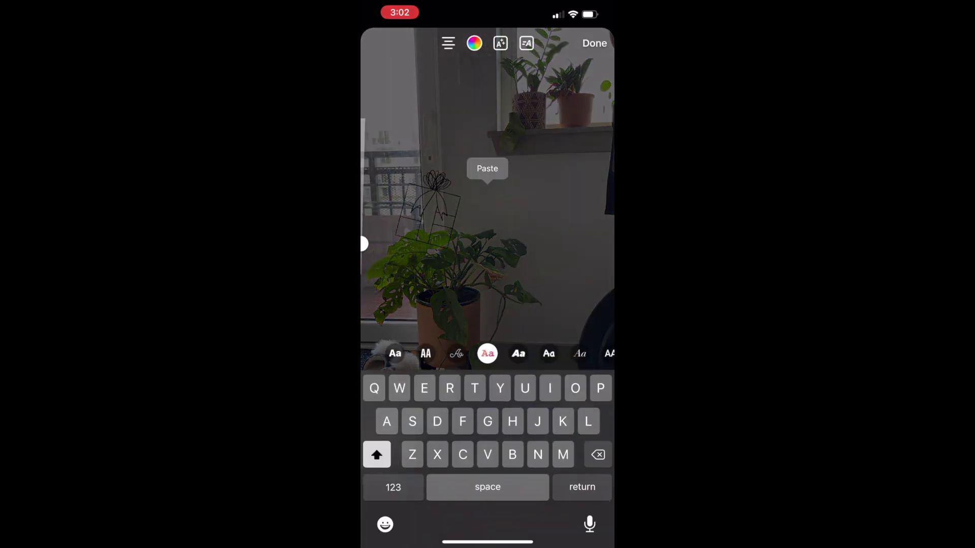
left_click(487, 168)
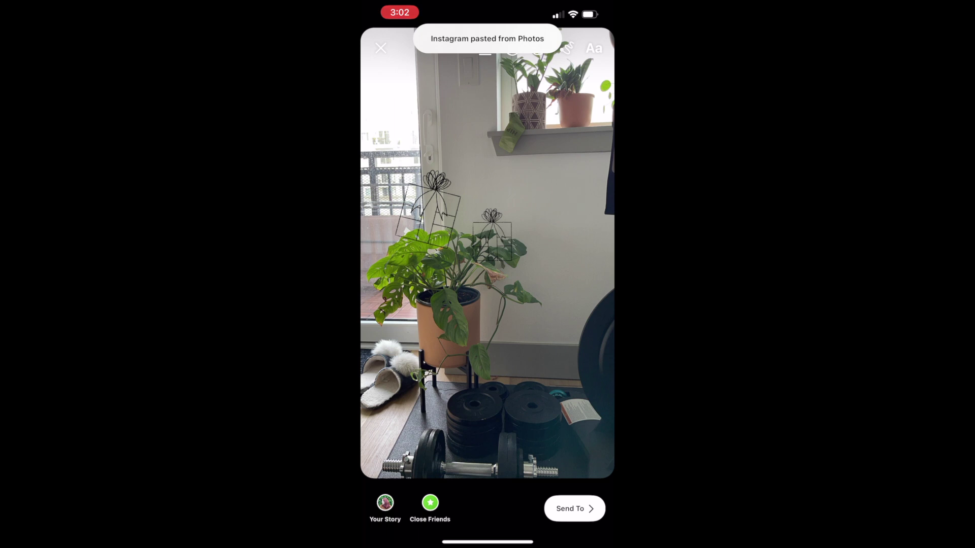
mouse_move(493, 229)
left_mouse_down()
mouse_move(510, 196)
mouse_move(529, 190)
left_mouse_up()
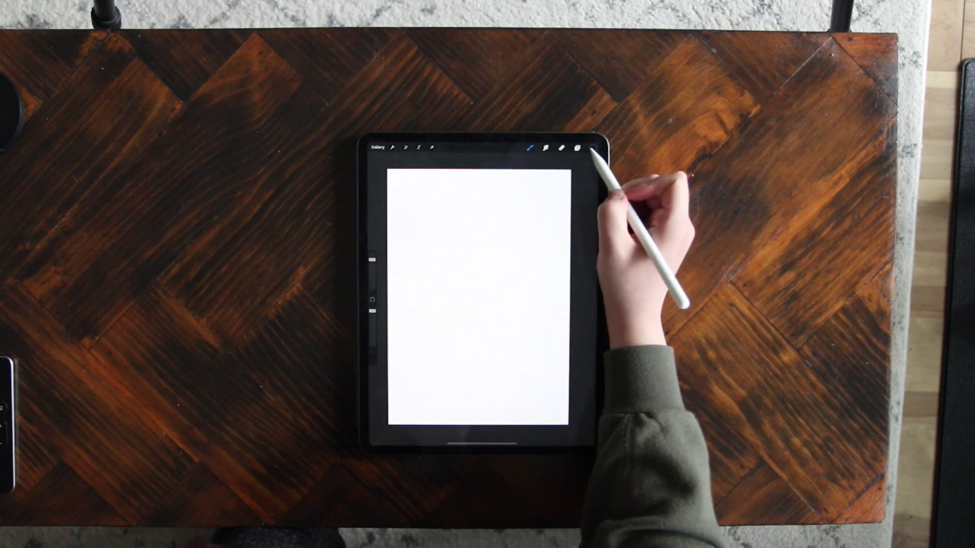
Step: Pick a red colour from Palettes and start hand-lettering on the blank canvas
left_click(592, 147)
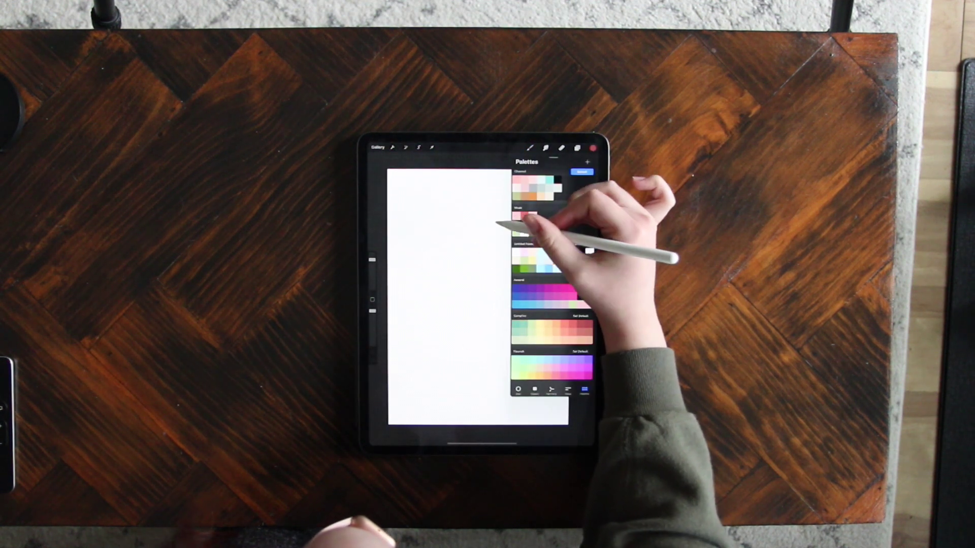
left_click(499, 223)
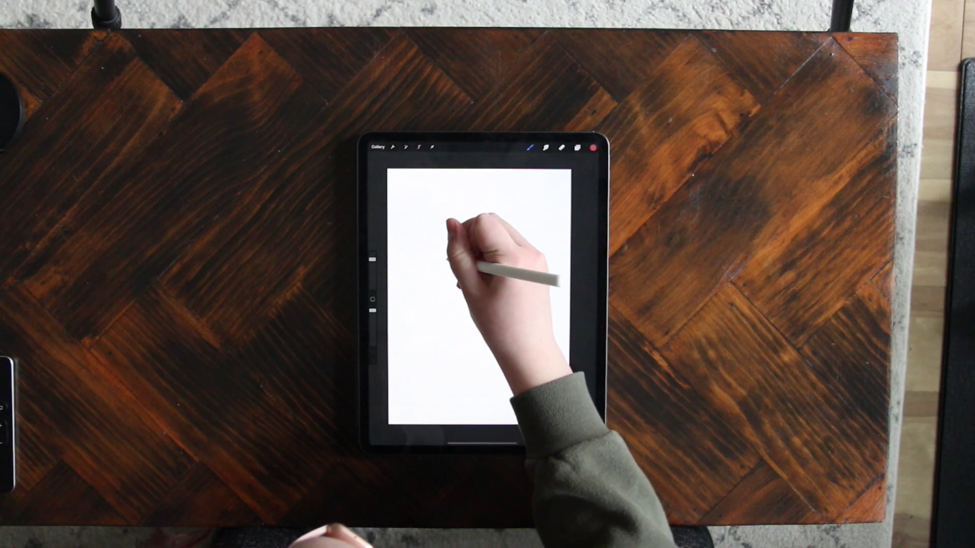
mouse_move(447, 257)
left_mouse_down()
mouse_move(440, 287)
mouse_move(480, 271)
left_mouse_up()
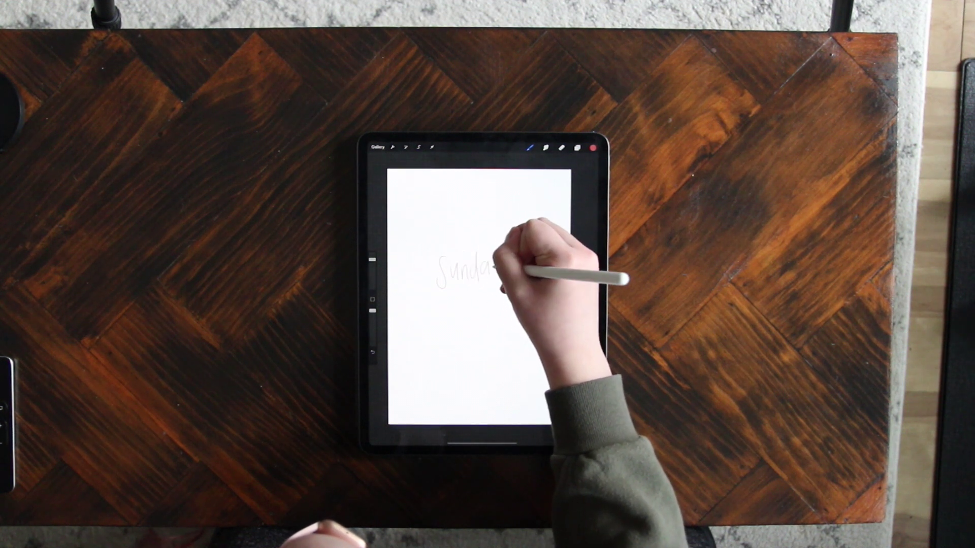
Step: Enable Animation Assist and finish lettering the word 'Sunday'
left_click(392, 147)
left_click(468, 206)
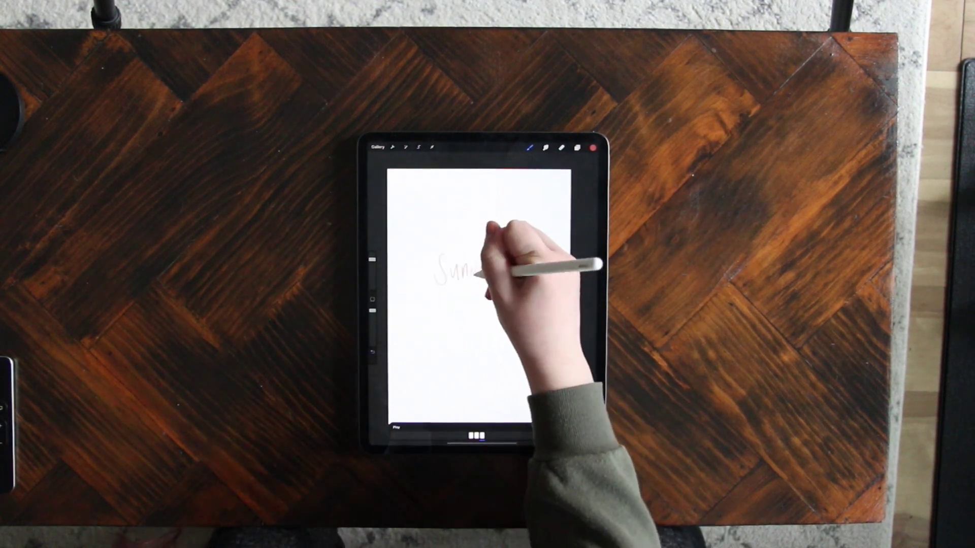
left_click_drag(481, 272, 503, 268)
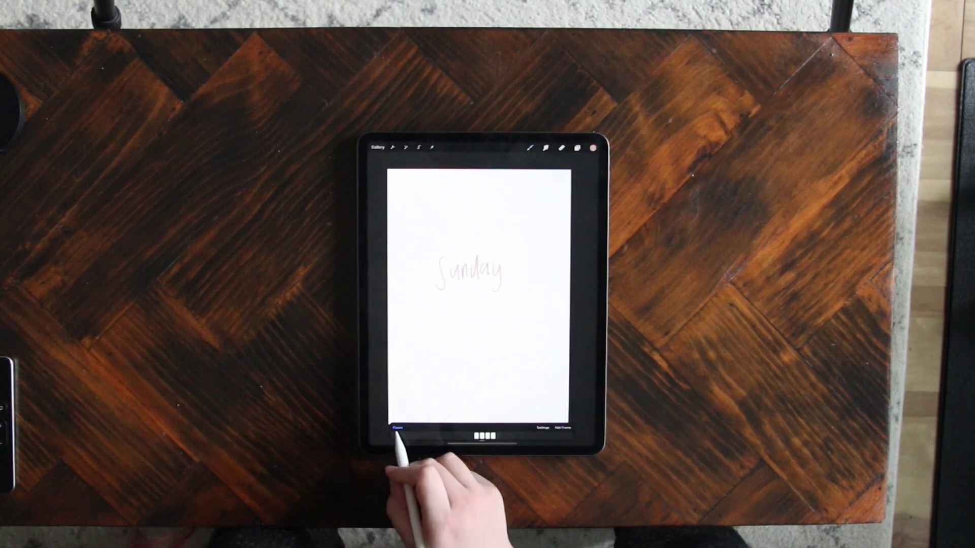
Step: Adjust the animation playback settings and preview the shaking 'Sunday' lettering
left_click(559, 427)
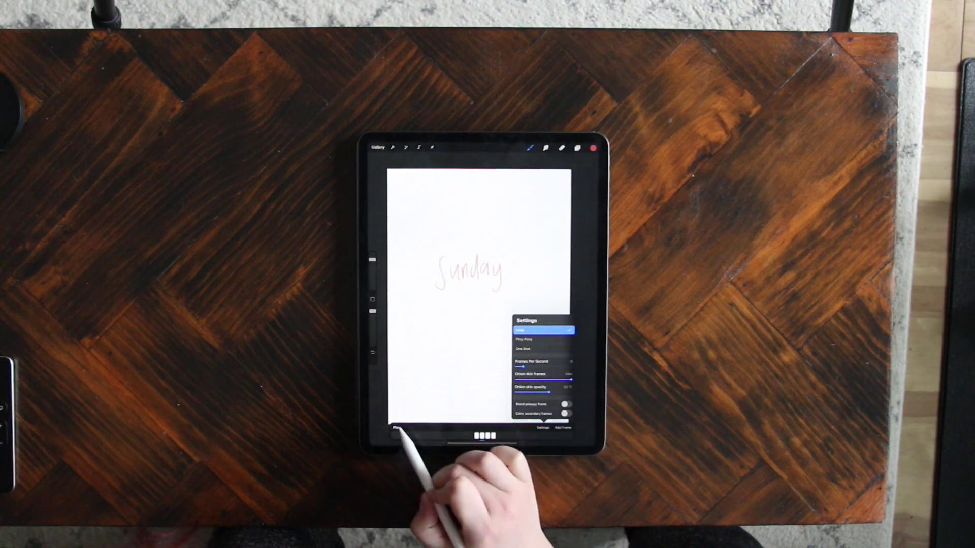
left_click(429, 426)
left_click(397, 428)
left_click(543, 427)
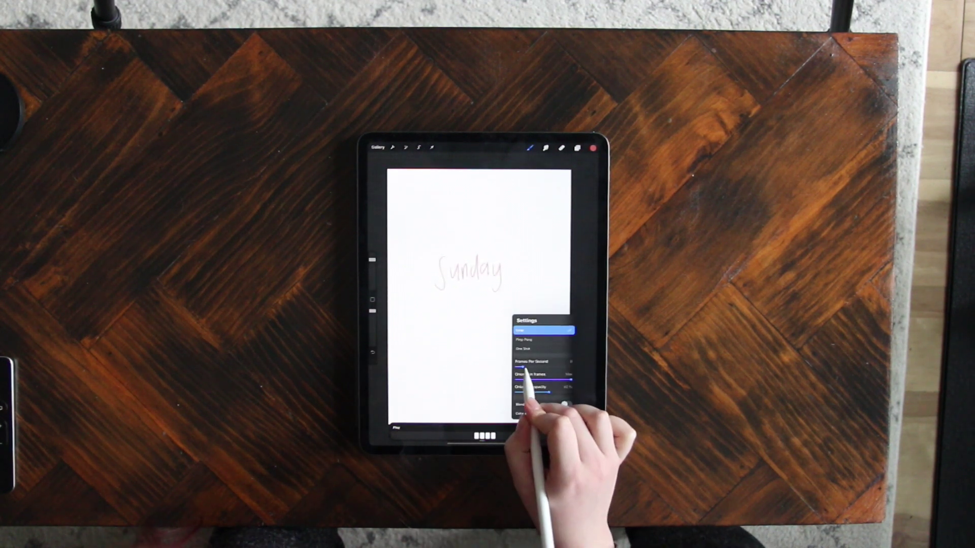
left_click(397, 428)
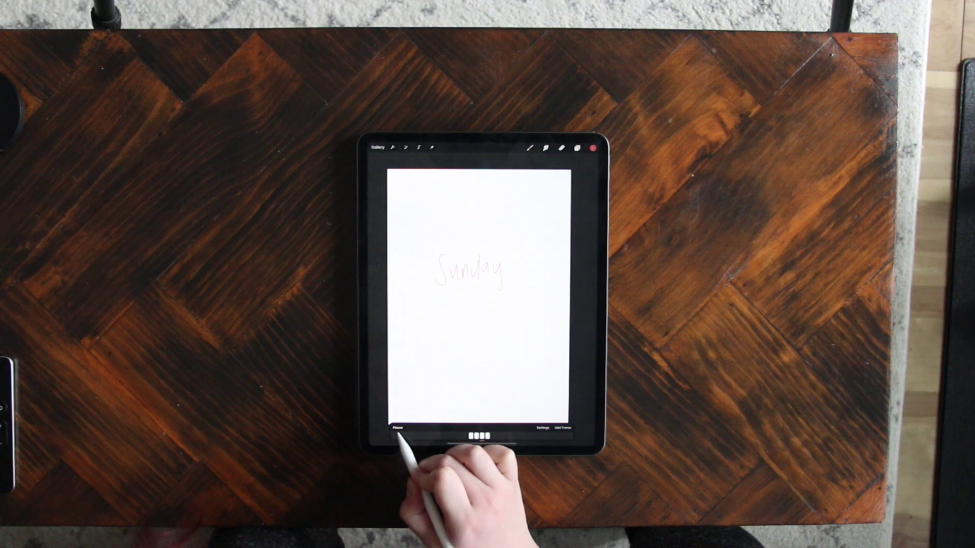
left_click(397, 428)
Step: Uncheck the Background color layer and play 'Sunday' over a transparent background
left_click(577, 148)
left_click(587, 239)
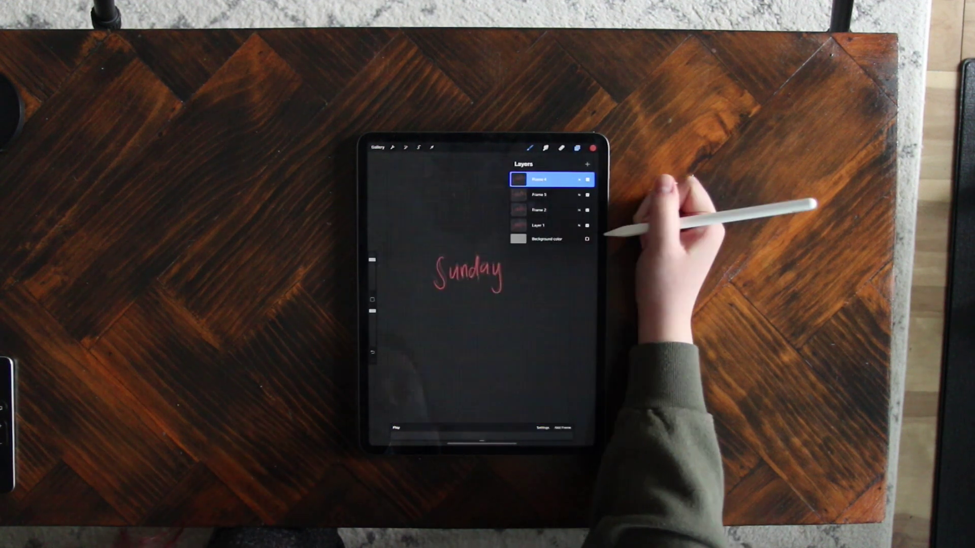
left_click(578, 148)
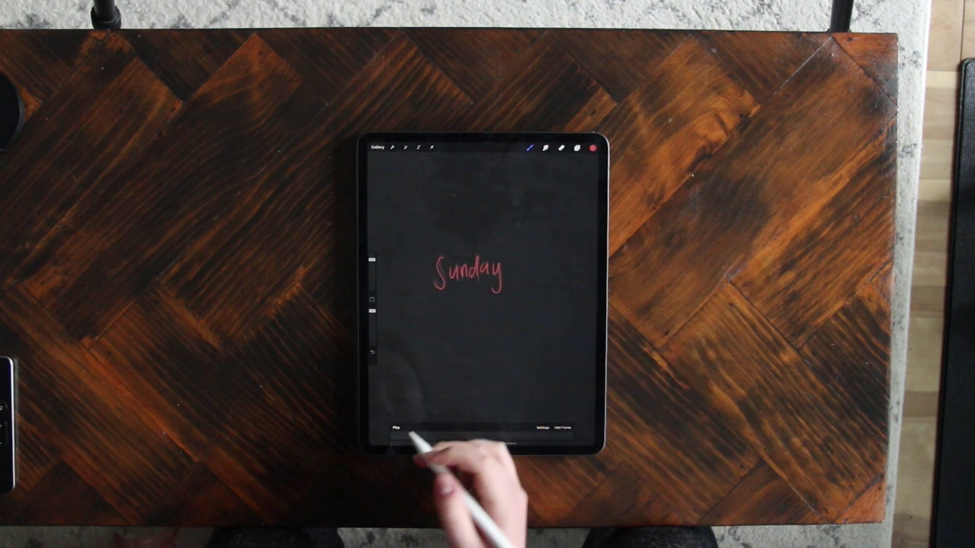
left_click(397, 428)
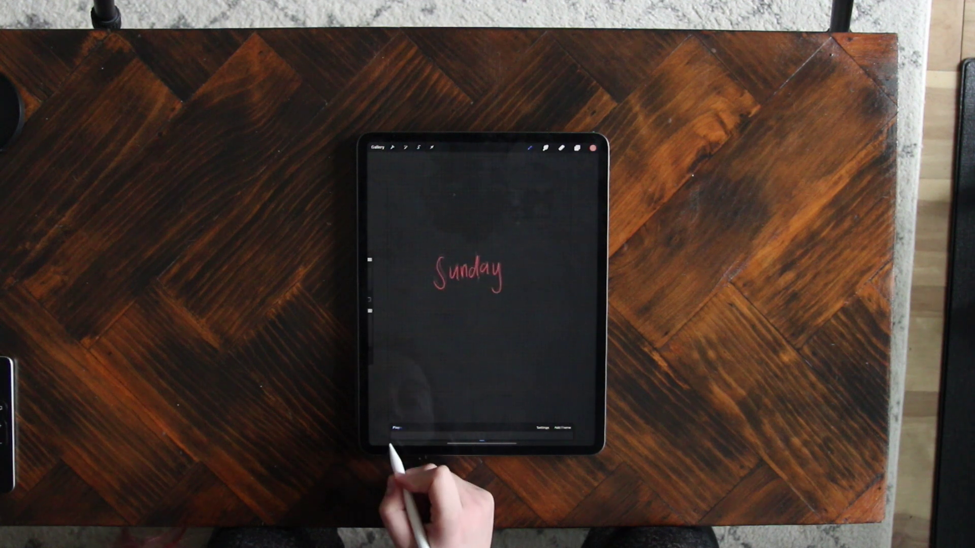
Step: Hand-letter red #LoveWins across four animation frames, then play the animation back
left_click(396, 428)
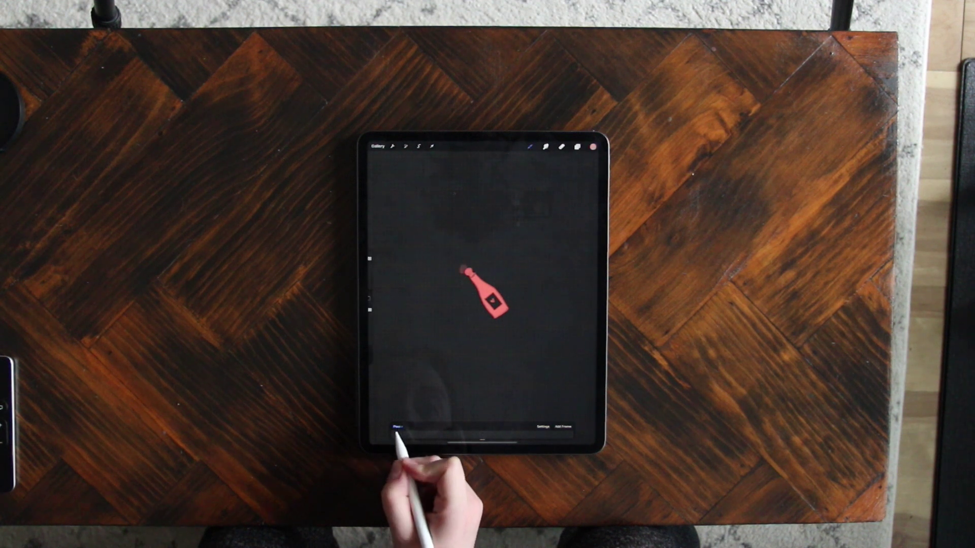
left_click(578, 146)
left_click_drag(440, 255, 470, 256)
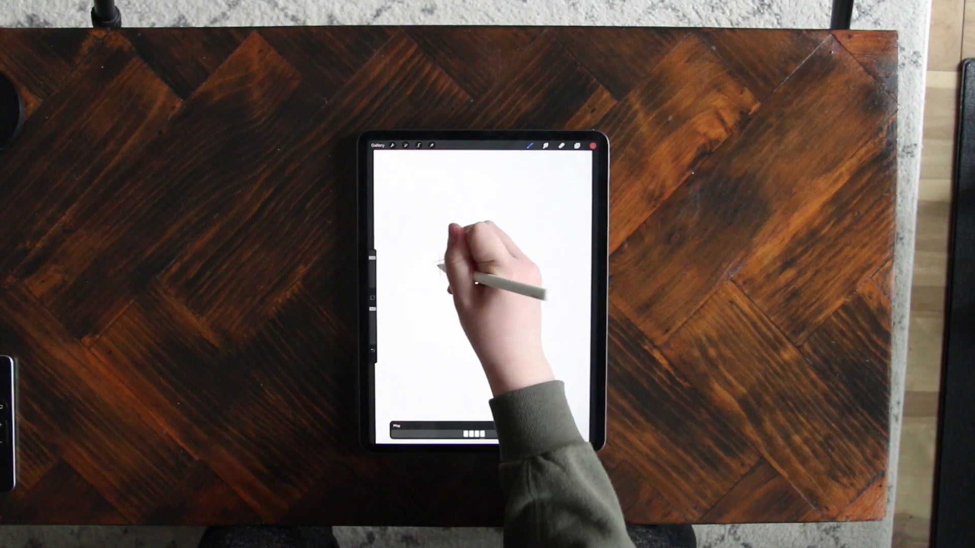
left_click_drag(440, 267, 505, 266)
left_click(542, 426)
left_click(398, 426)
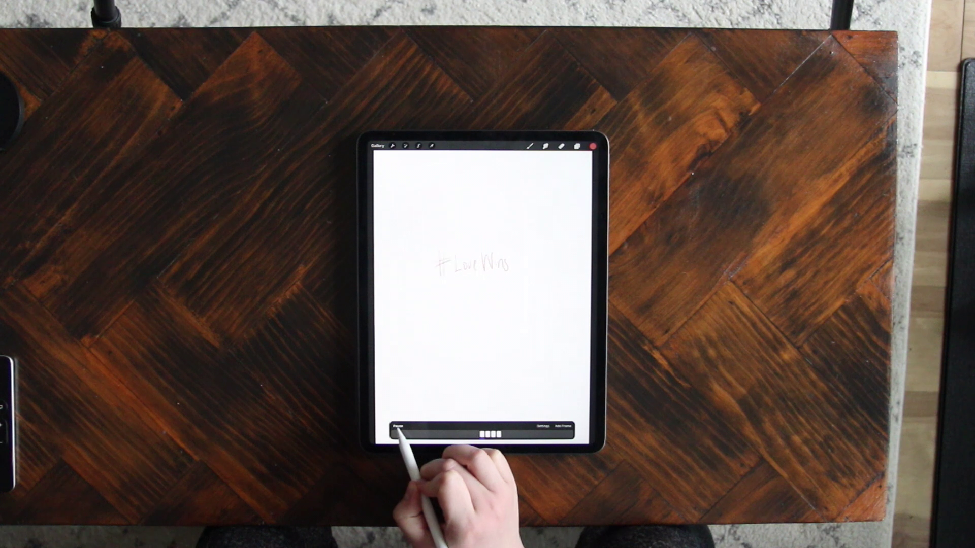